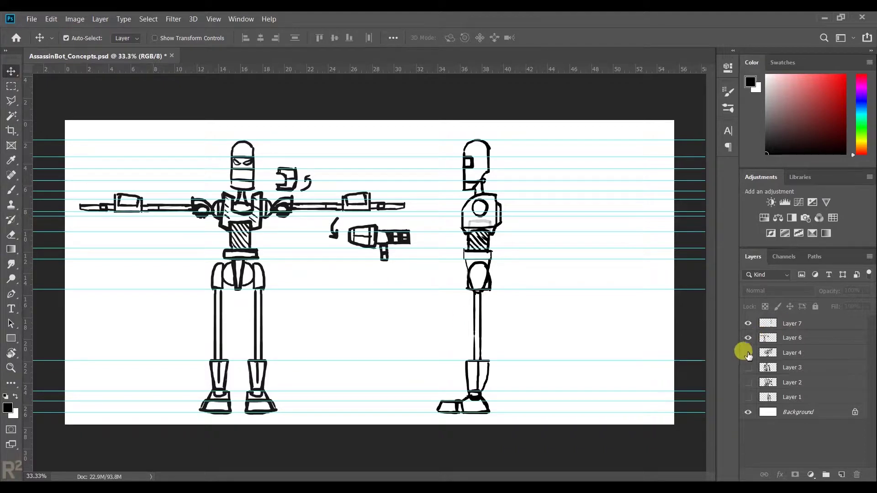
Step: Check the sketch layers' visibility and hide the white Background layer
{"action": "left_click", "coordinate": [747, 352]}
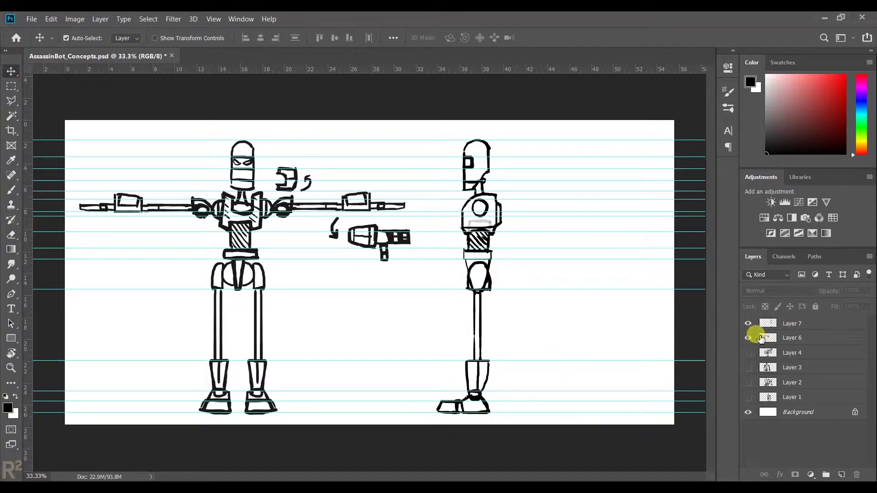
{"action": "left_click", "coordinate": [747, 325]}
{"action": "left_click", "coordinate": [748, 337]}
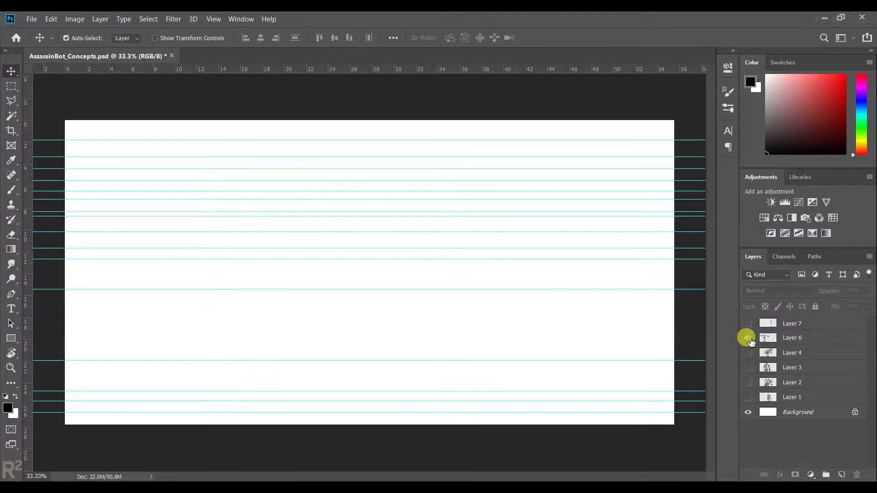
{"action": "left_click", "coordinate": [747, 339]}
{"action": "left_click", "coordinate": [748, 325]}
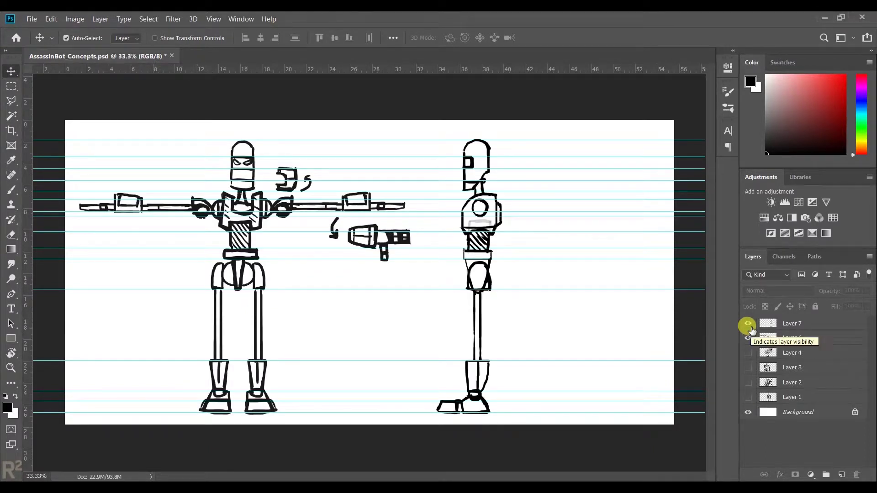
{"action": "left_click", "coordinate": [748, 412]}
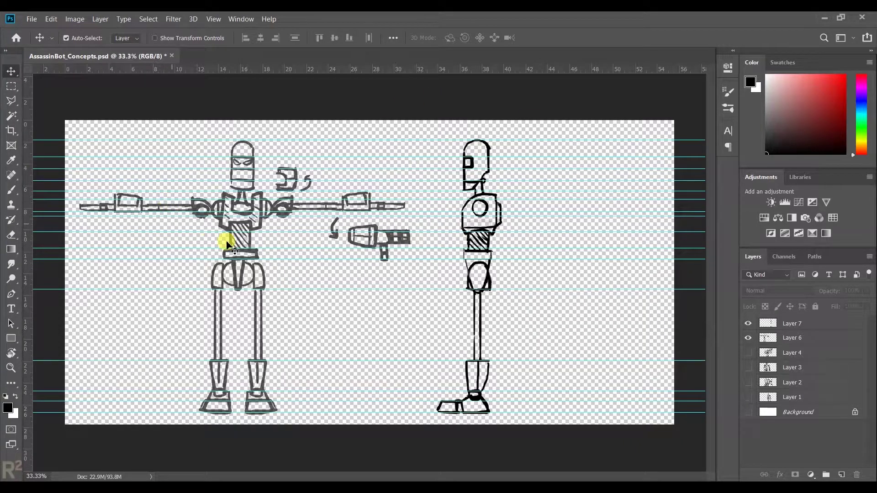
Step: Raise front-view sketch Layer 6 to 100% opacity, keeping the Background hidden
{"action": "left_click", "coordinate": [791, 322]}
{"action": "left_click", "coordinate": [794, 338]}
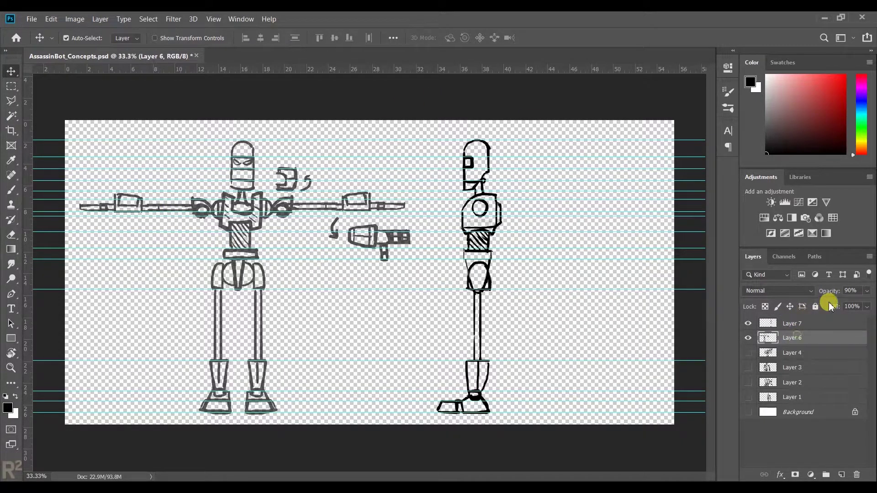
{"action": "left_click_drag", "start_coordinate": [827, 291], "coordinate": [859, 291]}
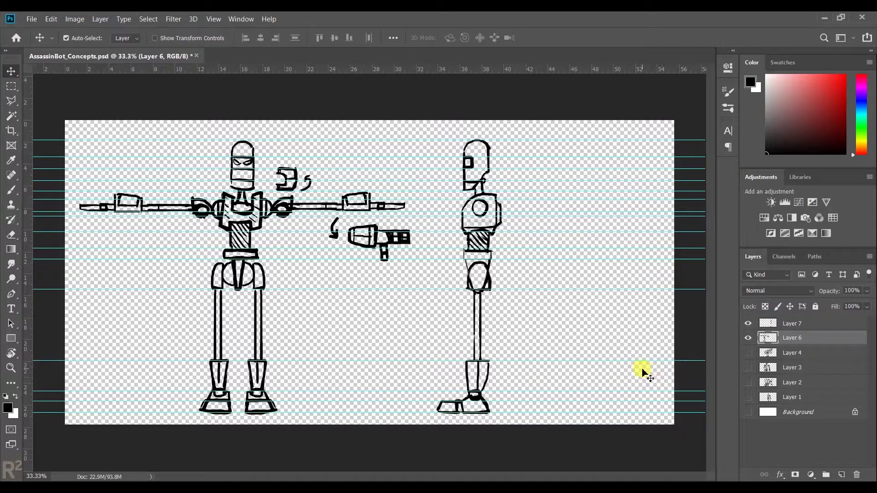
{"action": "left_click", "coordinate": [748, 412]}
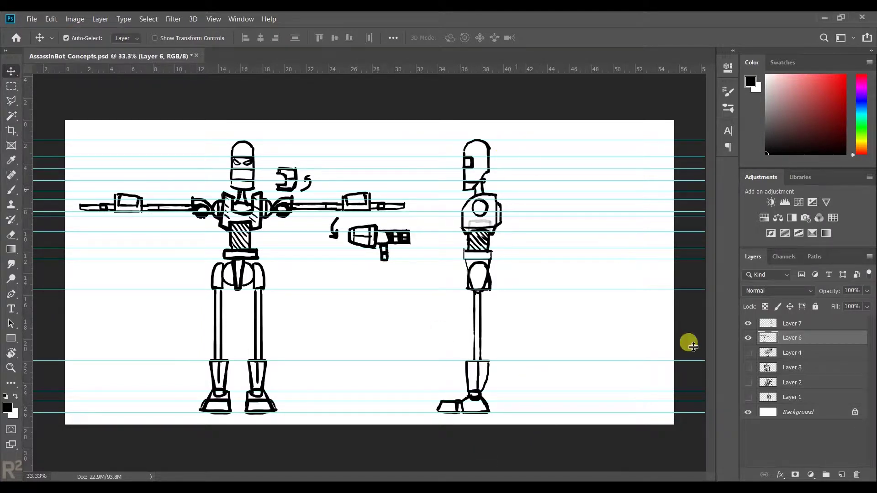
{"action": "left_click", "coordinate": [747, 412]}
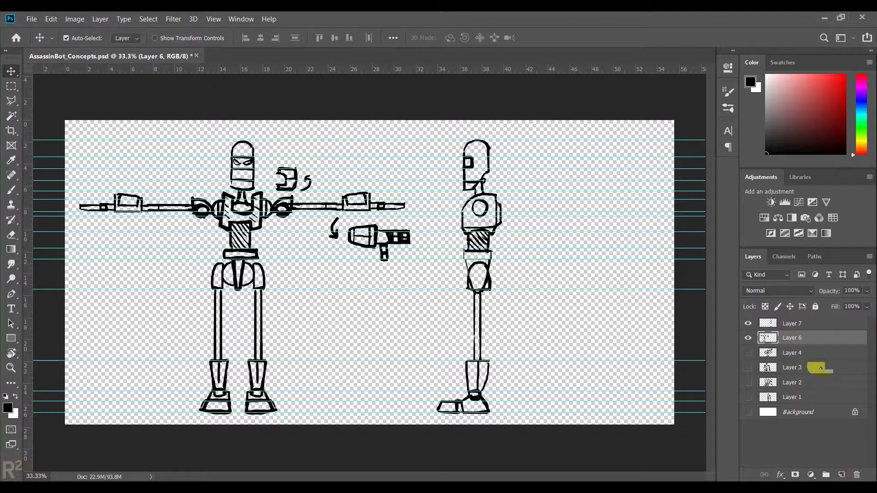
Step: Add a new empty layer above Layer 6 and hide the front-view sketch
{"action": "left_click", "coordinate": [845, 476]}
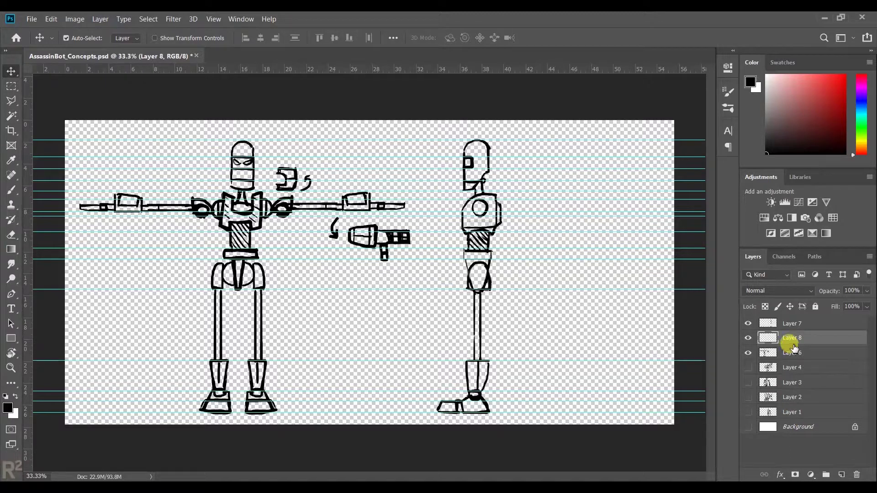
{"action": "left_click", "coordinate": [747, 323]}
{"action": "left_click", "coordinate": [747, 323]}
{"action": "left_click", "coordinate": [748, 352]}
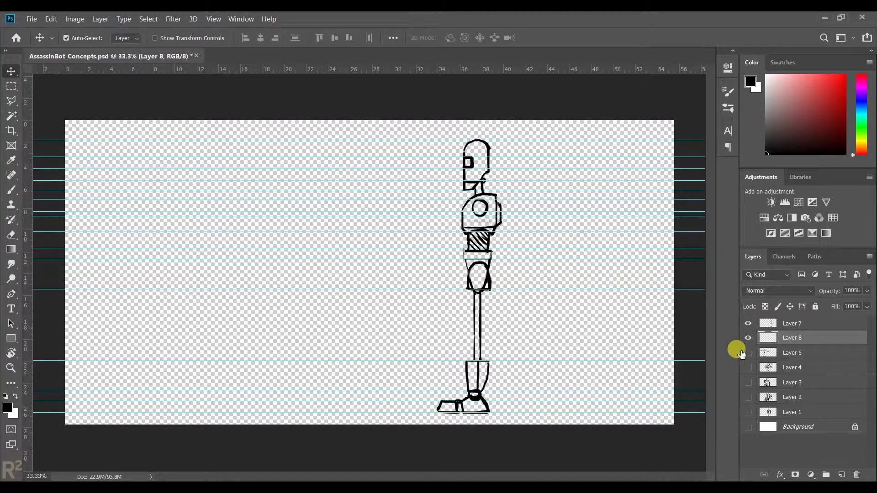
Step: Zoom in to 200% on the side-view robot's head
{"action": "key", "text": "z"}
{"action": "left_click", "coordinate": [474, 186]}
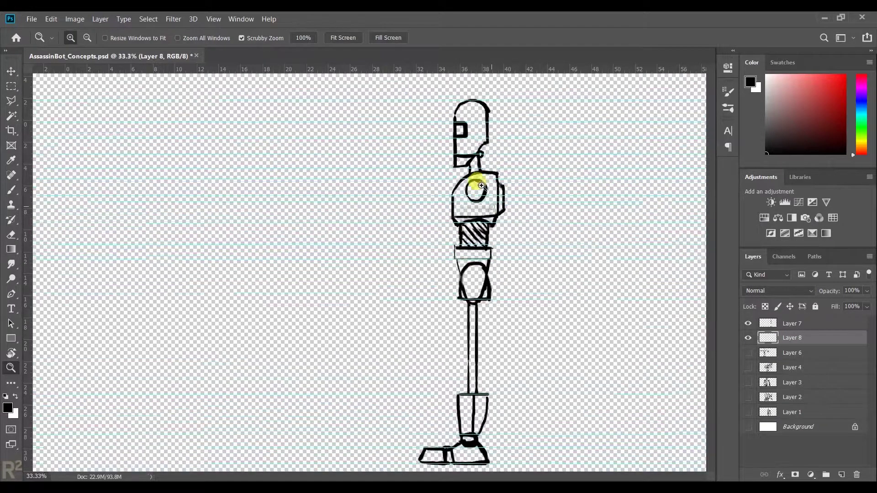
{"action": "left_click", "coordinate": [464, 160]}
{"action": "left_click", "coordinate": [474, 157]}
{"action": "left_click", "coordinate": [474, 156]}
{"action": "scroll", "coordinate": [414, 274], "scroll_direction": "up", "scroll_amount": 3}
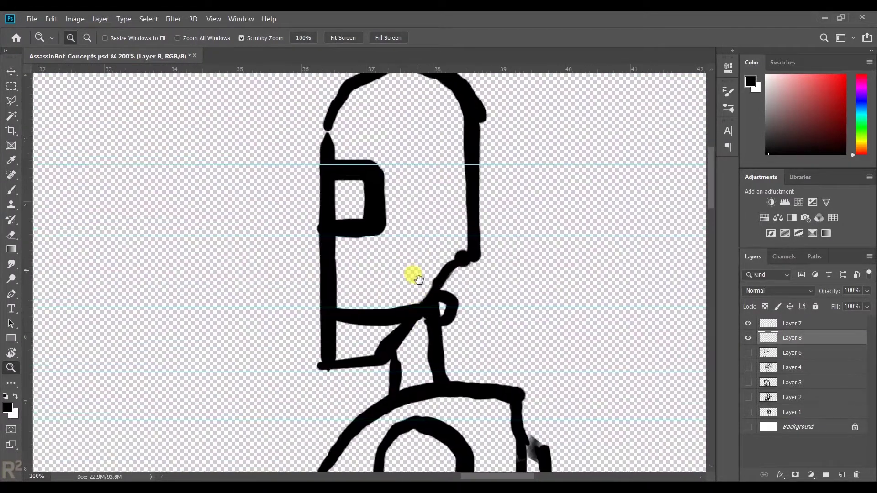
Step: Paint white inside the side-view robot's head, body and stripes with a size-35 brush
{"action": "key", "text": "b"}
{"action": "key", "text": "x"}
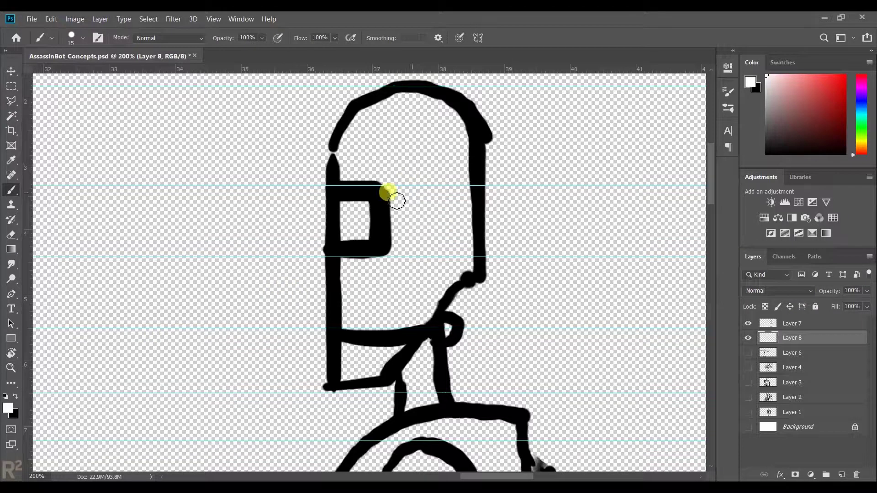
{"action": "mouse_move", "coordinate": [405, 188]}
{"action": "left_mouse_down"}
{"action": "mouse_move", "coordinate": [406, 235]}
{"action": "mouse_move", "coordinate": [397, 221]}
{"action": "mouse_move", "coordinate": [392, 240]}
{"action": "mouse_move", "coordinate": [364, 217]}
{"action": "mouse_move", "coordinate": [358, 241]}
{"action": "mouse_move", "coordinate": [344, 235]}
{"action": "mouse_move", "coordinate": [370, 215]}
{"action": "mouse_move", "coordinate": [343, 172]}
{"action": "mouse_move", "coordinate": [350, 126]}
{"action": "mouse_move", "coordinate": [377, 104]}
{"action": "mouse_move", "coordinate": [406, 99]}
{"action": "mouse_move", "coordinate": [444, 114]}
{"action": "mouse_move", "coordinate": [445, 124]}
{"action": "mouse_move", "coordinate": [436, 128]}
{"action": "mouse_move", "coordinate": [436, 112]}
{"action": "mouse_move", "coordinate": [450, 251]}
{"action": "mouse_move", "coordinate": [414, 297]}
{"action": "mouse_move", "coordinate": [369, 307]}
{"action": "mouse_move", "coordinate": [355, 303]}
{"action": "mouse_move", "coordinate": [339, 226]}
{"action": "mouse_move", "coordinate": [347, 319]}
{"action": "mouse_move", "coordinate": [395, 222]}
{"action": "mouse_move", "coordinate": [377, 271]}
{"action": "mouse_move", "coordinate": [427, 200]}
{"action": "mouse_move", "coordinate": [420, 153]}
{"action": "mouse_move", "coordinate": [388, 202]}
{"action": "mouse_move", "coordinate": [345, 167]}
{"action": "mouse_move", "coordinate": [377, 129]}
{"action": "mouse_move", "coordinate": [366, 124]}
{"action": "mouse_move", "coordinate": [363, 140]}
{"action": "mouse_move", "coordinate": [427, 121]}
{"action": "mouse_move", "coordinate": [405, 110]}
{"action": "mouse_move", "coordinate": [383, 114]}
{"action": "mouse_move", "coordinate": [412, 209]}
{"action": "mouse_move", "coordinate": [399, 211]}
{"action": "mouse_move", "coordinate": [441, 134]}
{"action": "mouse_move", "coordinate": [447, 138]}
{"action": "mouse_move", "coordinate": [377, 307]}
{"action": "mouse_move", "coordinate": [345, 354]}
{"action": "mouse_move", "coordinate": [377, 345]}
{"action": "mouse_move", "coordinate": [456, 254]}
{"action": "mouse_move", "coordinate": [429, 286]}
{"action": "mouse_move", "coordinate": [413, 390]}
{"action": "mouse_move", "coordinate": [421, 316]}
{"action": "mouse_move", "coordinate": [432, 331]}
{"action": "mouse_move", "coordinate": [418, 169]}
{"action": "mouse_move", "coordinate": [313, 299]}
{"action": "mouse_move", "coordinate": [345, 250]}
{"action": "mouse_move", "coordinate": [323, 405]}
{"action": "mouse_move", "coordinate": [387, 391]}
{"action": "mouse_move", "coordinate": [458, 402]}
{"action": "mouse_move", "coordinate": [489, 346]}
{"action": "mouse_move", "coordinate": [455, 233]}
{"action": "mouse_move", "coordinate": [481, 307]}
{"action": "mouse_move", "coordinate": [404, 336]}
{"action": "mouse_move", "coordinate": [378, 379]}
{"action": "mouse_move", "coordinate": [454, 372]}
{"action": "mouse_move", "coordinate": [364, 364]}
{"action": "mouse_move", "coordinate": [336, 392]}
{"action": "mouse_move", "coordinate": [368, 305]}
{"action": "mouse_move", "coordinate": [407, 284]}
{"action": "mouse_move", "coordinate": [364, 265]}
{"action": "mouse_move", "coordinate": [445, 221]}
{"action": "mouse_move", "coordinate": [473, 221]}
{"action": "mouse_move", "coordinate": [309, 284]}
{"action": "mouse_move", "coordinate": [356, 237]}
{"action": "mouse_move", "coordinate": [311, 307]}
{"action": "mouse_move", "coordinate": [313, 399]}
{"action": "mouse_move", "coordinate": [476, 343]}
{"action": "mouse_move", "coordinate": [499, 352]}
{"action": "mouse_move", "coordinate": [499, 280]}
{"action": "mouse_move", "coordinate": [504, 375]}
{"action": "left_mouse_up"}
{"action": "key", "text": "bracketright"}
{"action": "left_click_drag", "start_coordinate": [483, 339], "coordinate": [493, 177]}
{"action": "mouse_move", "coordinate": [498, 179]}
{"action": "left_mouse_down"}
{"action": "mouse_move", "coordinate": [512, 191]}
{"action": "mouse_move", "coordinate": [429, 316]}
{"action": "mouse_move", "coordinate": [366, 317]}
{"action": "mouse_move", "coordinate": [352, 358]}
{"action": "mouse_move", "coordinate": [402, 352]}
{"action": "mouse_move", "coordinate": [388, 255]}
{"action": "mouse_move", "coordinate": [403, 329]}
{"action": "mouse_move", "coordinate": [368, 305]}
{"action": "mouse_move", "coordinate": [391, 153]}
{"action": "mouse_move", "coordinate": [358, 337]}
{"action": "mouse_move", "coordinate": [405, 307]}
{"action": "mouse_move", "coordinate": [343, 372]}
{"action": "mouse_move", "coordinate": [201, 397]}
{"action": "left_mouse_up"}
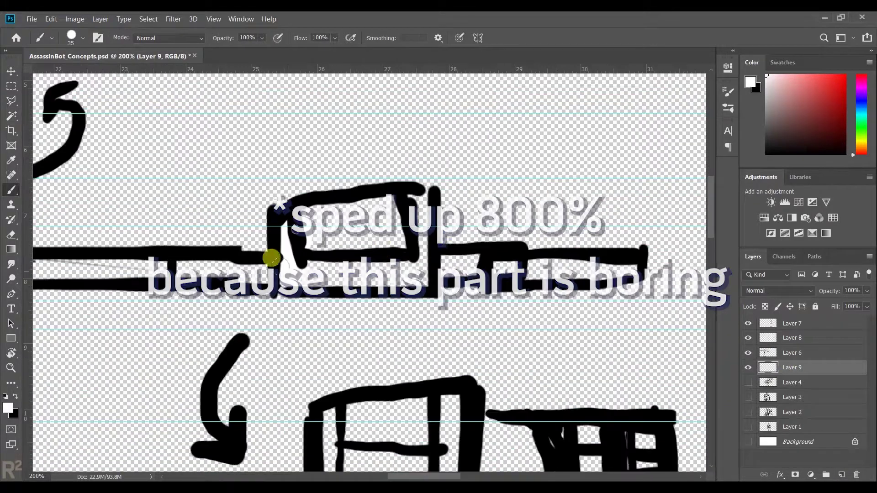
Step: Paint the front view's gun area white and zoom out to the whole sheet
{"action": "mouse_move", "coordinate": [272, 258]}
{"action": "left_mouse_down"}
{"action": "mouse_move", "coordinate": [407, 193]}
{"action": "mouse_move", "coordinate": [334, 224]}
{"action": "mouse_move", "coordinate": [449, 244]}
{"action": "mouse_move", "coordinate": [290, 228]}
{"action": "mouse_move", "coordinate": [293, 281]}
{"action": "mouse_move", "coordinate": [237, 299]}
{"action": "mouse_move", "coordinate": [187, 272]}
{"action": "mouse_move", "coordinate": [54, 334]}
{"action": "mouse_move", "coordinate": [73, 278]}
{"action": "mouse_move", "coordinate": [175, 276]}
{"action": "mouse_move", "coordinate": [303, 394]}
{"action": "mouse_move", "coordinate": [268, 313]}
{"action": "mouse_move", "coordinate": [229, 277]}
{"action": "mouse_move", "coordinate": [254, 399]}
{"action": "mouse_move", "coordinate": [381, 295]}
{"action": "mouse_move", "coordinate": [304, 231]}
{"action": "mouse_move", "coordinate": [334, 259]}
{"action": "mouse_move", "coordinate": [270, 280]}
{"action": "mouse_move", "coordinate": [420, 322]}
{"action": "mouse_move", "coordinate": [407, 221]}
{"action": "mouse_move", "coordinate": [349, 168]}
{"action": "mouse_move", "coordinate": [350, 219]}
{"action": "mouse_move", "coordinate": [333, 289]}
{"action": "mouse_move", "coordinate": [347, 366]}
{"action": "mouse_move", "coordinate": [314, 311]}
{"action": "mouse_move", "coordinate": [352, 320]}
{"action": "mouse_move", "coordinate": [163, 296]}
{"action": "mouse_move", "coordinate": [137, 247]}
{"action": "mouse_move", "coordinate": [302, 251]}
{"action": "mouse_move", "coordinate": [325, 379]}
{"action": "mouse_move", "coordinate": [309, 20]}
{"action": "mouse_move", "coordinate": [336, 236]}
{"action": "mouse_move", "coordinate": [296, 153]}
{"action": "mouse_move", "coordinate": [348, 338]}
{"action": "mouse_move", "coordinate": [375, 249]}
{"action": "mouse_move", "coordinate": [208, 202]}
{"action": "mouse_move", "coordinate": [558, 214]}
{"action": "mouse_move", "coordinate": [284, 207]}
{"action": "mouse_move", "coordinate": [334, 213]}
{"action": "mouse_move", "coordinate": [394, 195]}
{"action": "mouse_move", "coordinate": [316, 220]}
{"action": "mouse_move", "coordinate": [350, 234]}
{"action": "mouse_move", "coordinate": [396, 160]}
{"action": "mouse_move", "coordinate": [321, 166]}
{"action": "mouse_move", "coordinate": [388, 120]}
{"action": "mouse_move", "coordinate": [414, 148]}
{"action": "mouse_move", "coordinate": [386, 290]}
{"action": "mouse_move", "coordinate": [259, 205]}
{"action": "mouse_move", "coordinate": [454, 209]}
{"action": "mouse_move", "coordinate": [427, 203]}
{"action": "mouse_move", "coordinate": [245, 239]}
{"action": "left_mouse_up"}
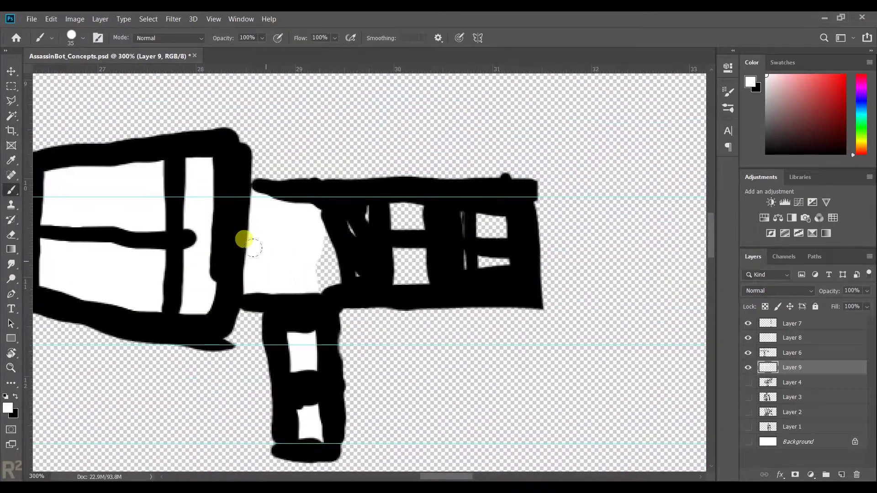
{"action": "key", "text": "ctrl+0"}
{"action": "key", "text": "v"}
{"action": "left_click", "coordinate": [520, 452]}
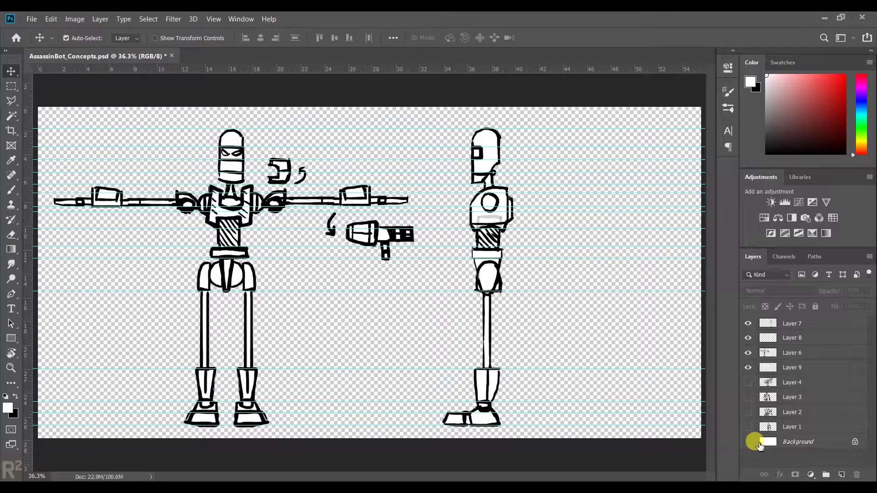
{"action": "left_click", "coordinate": [793, 382]}
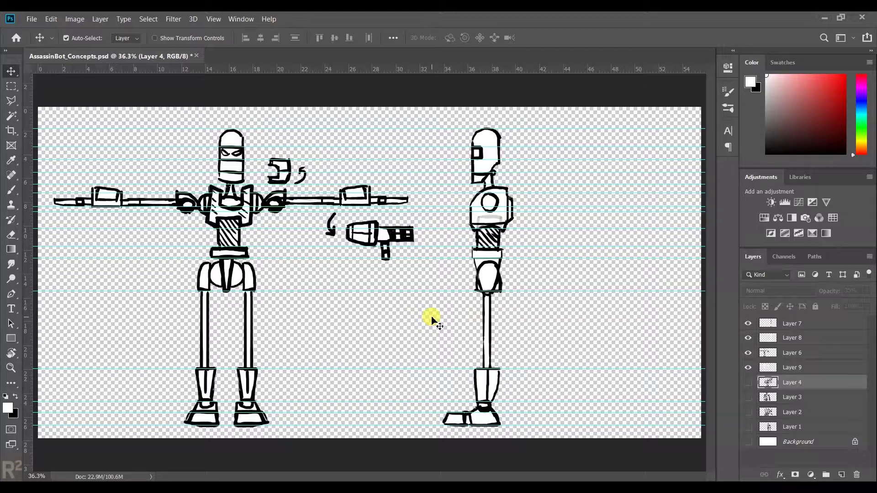
Step: Save, then duplicate front-view Layers 6 and 9, merge the copies, and hide the originals
{"action": "key", "text": "ctrl+s"}
{"action": "left_click", "coordinate": [790, 367]}
{"action": "left_click", "coordinate": [793, 354], "text": "shift"}
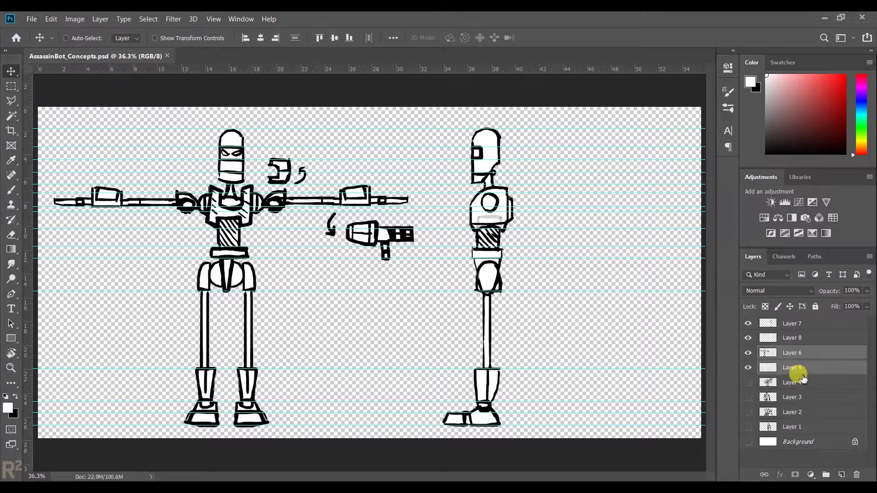
{"action": "key", "text": "ctrl+j"}
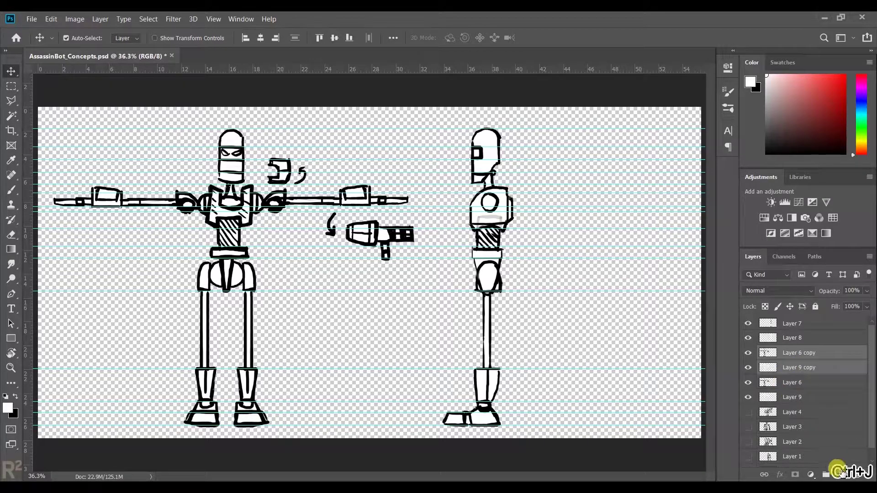
{"action": "right_click", "coordinate": [792, 368]}
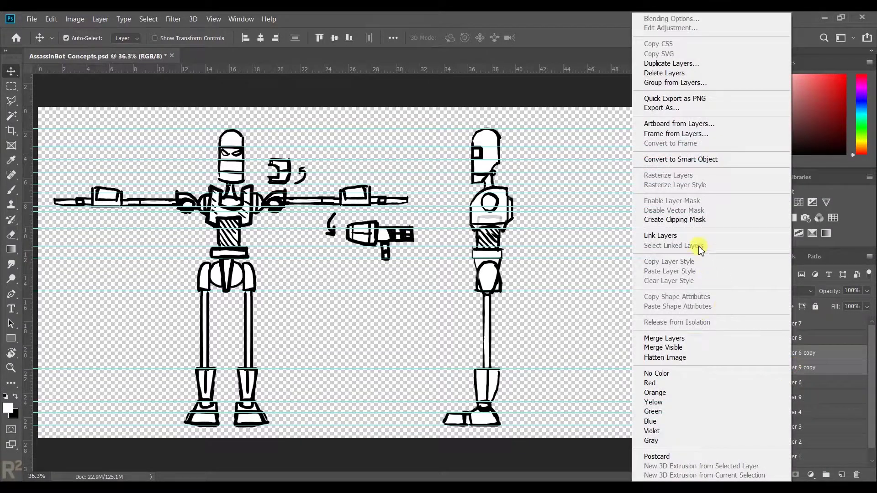
{"action": "left_click", "coordinate": [697, 338]}
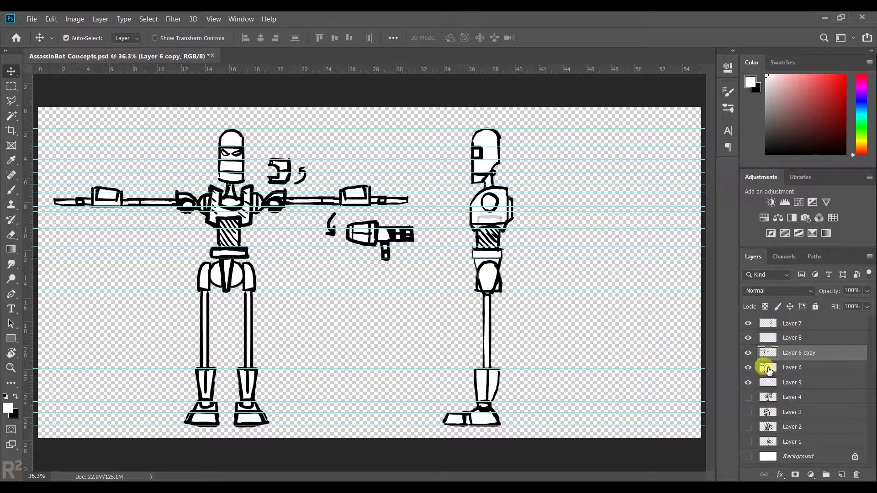
{"action": "left_click", "coordinate": [749, 384]}
Step: Duplicate side-view Layers 7 and 8, merge them into Layer 7 copy, then select Layer 6 copy
{"action": "left_click", "coordinate": [771, 340]}
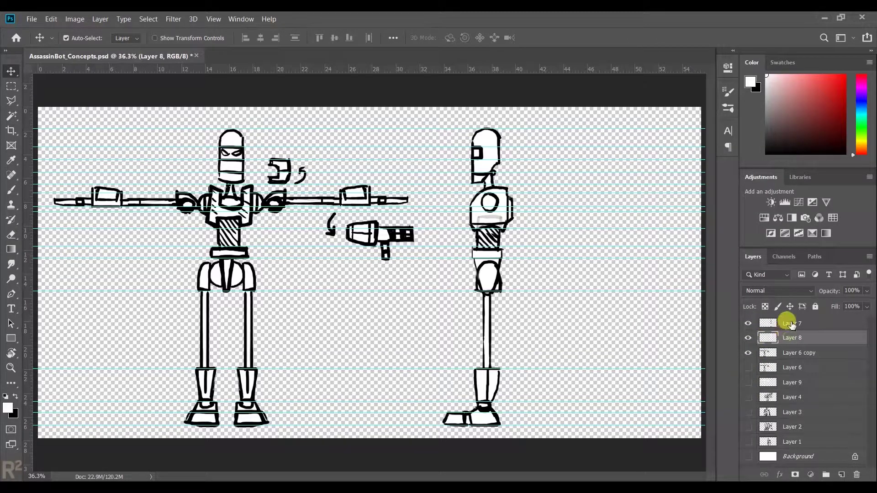
{"action": "left_click", "coordinate": [792, 324], "text": "shift"}
{"action": "key", "text": "ctrl+j"}
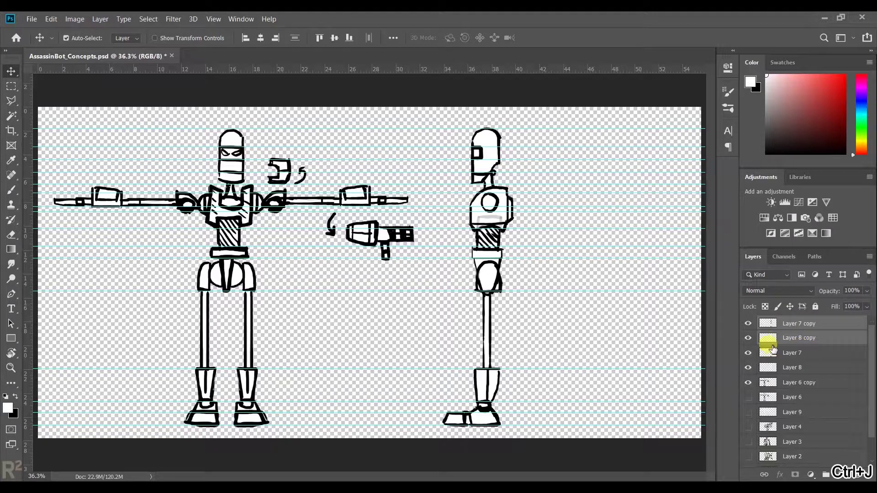
{"action": "right_click", "coordinate": [790, 339]}
{"action": "left_click", "coordinate": [735, 340]}
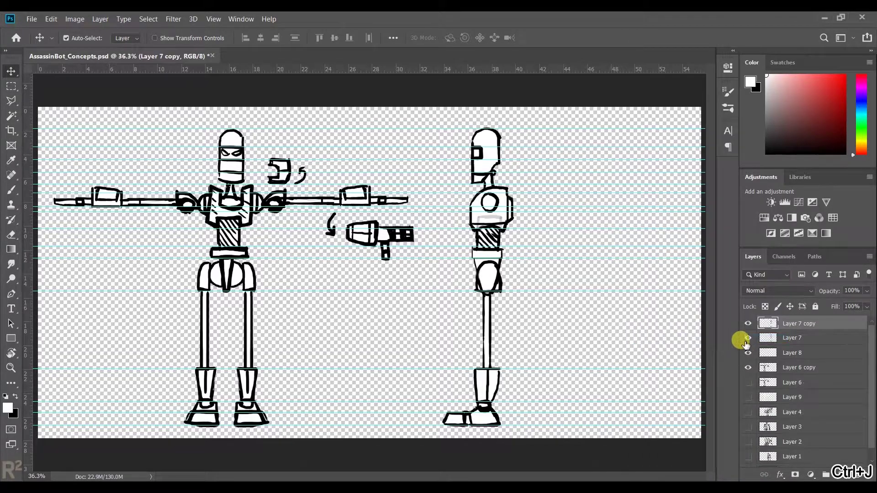
{"action": "left_click", "coordinate": [747, 324]}
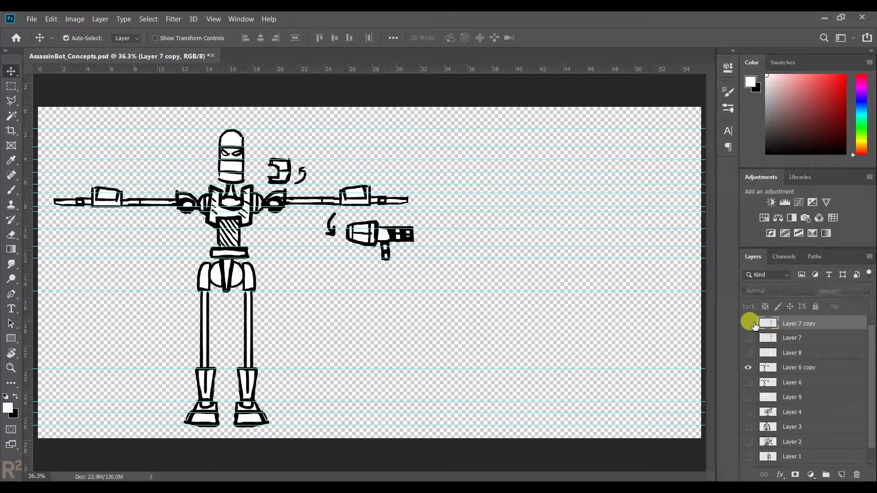
{"action": "left_click", "coordinate": [748, 323]}
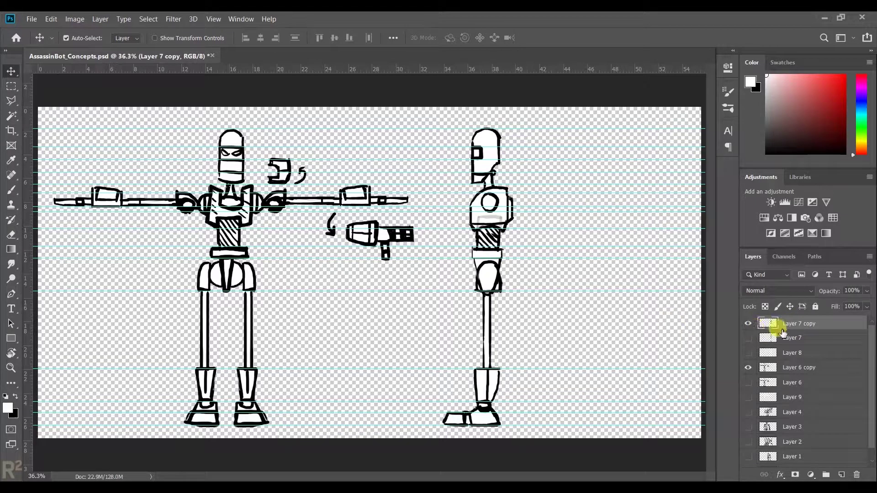
{"action": "scroll", "coordinate": [815, 408], "scroll_direction": "down", "scroll_amount": 1}
{"action": "scroll", "coordinate": [817, 414], "scroll_direction": "up", "scroll_amount": 1}
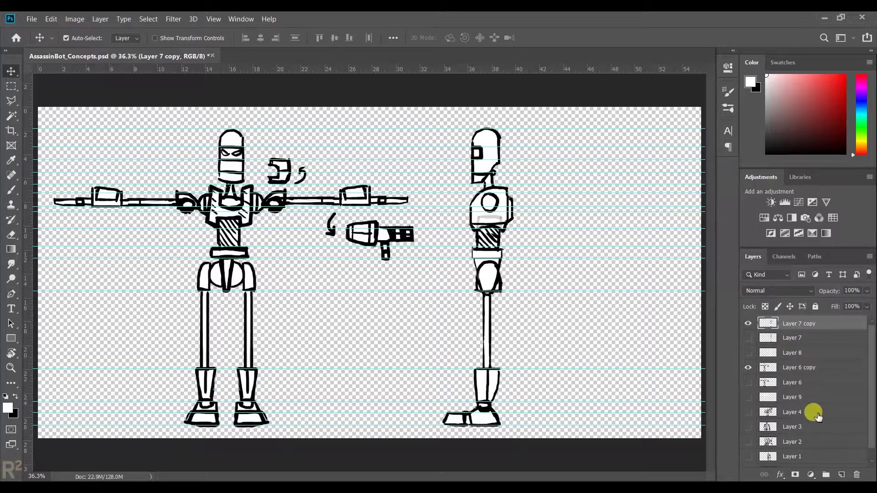
{"action": "left_click", "coordinate": [804, 368]}
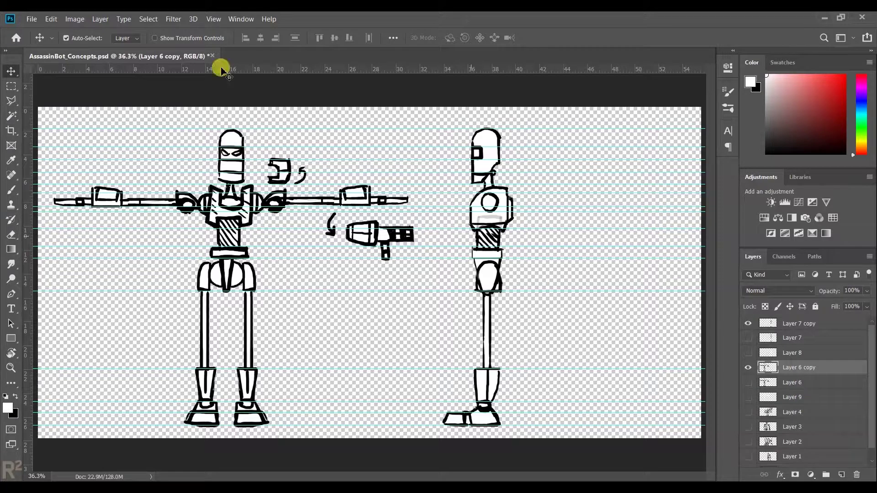
Step: Export Layers to Files as trimmed, transparent PNG-8 files with prefix AssassinBot_ModelSheet
{"action": "left_click", "coordinate": [22, 17]}
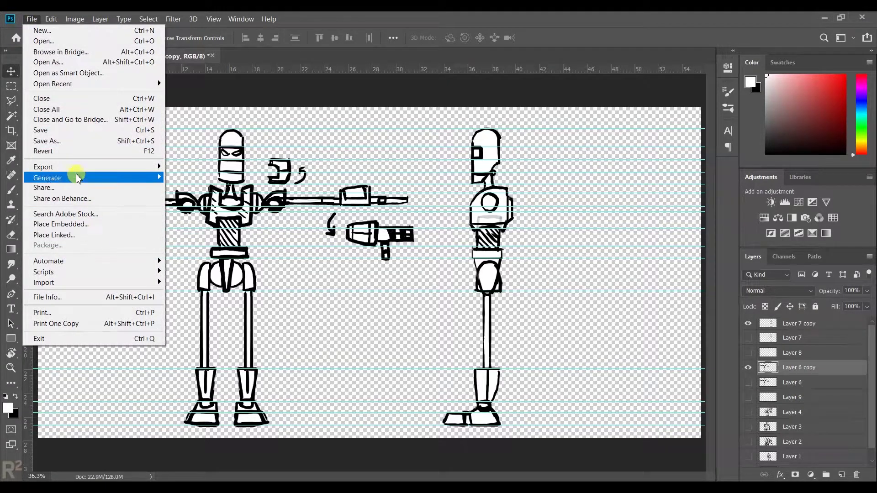
{"action": "mouse_move", "coordinate": [77, 168]}
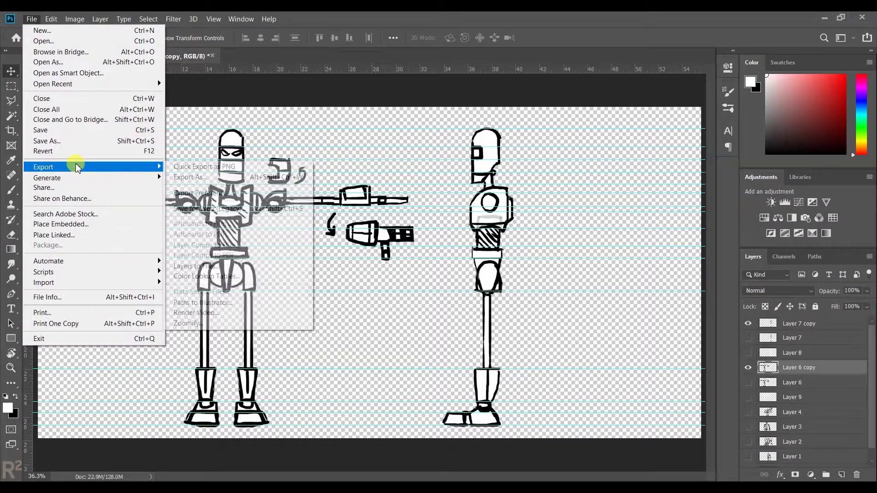
{"action": "left_click", "coordinate": [211, 267]}
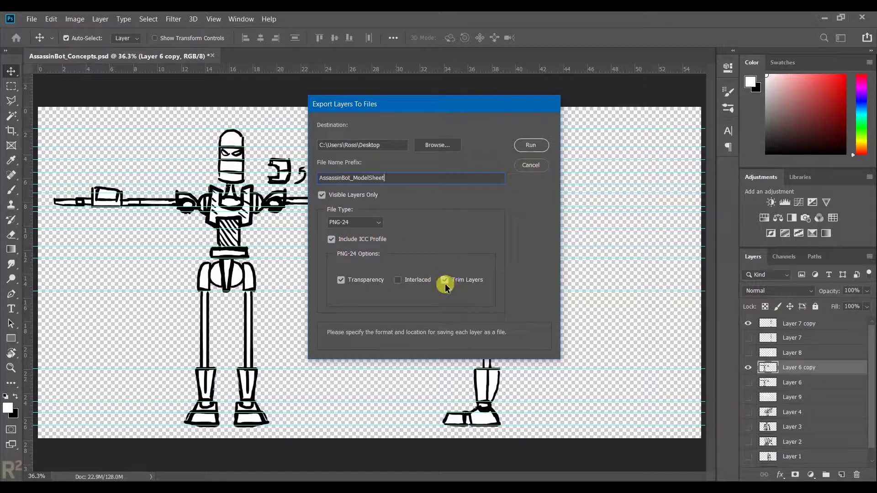
{"action": "left_click", "coordinate": [358, 222]}
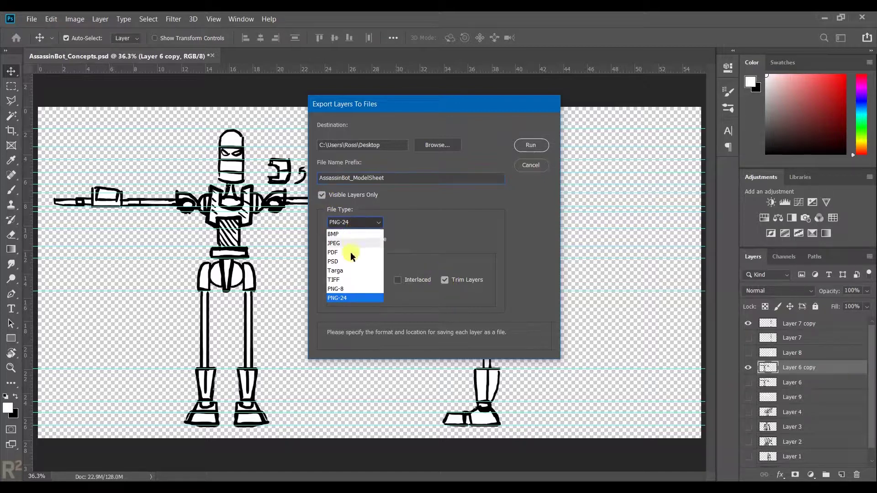
{"action": "left_click", "coordinate": [345, 301]}
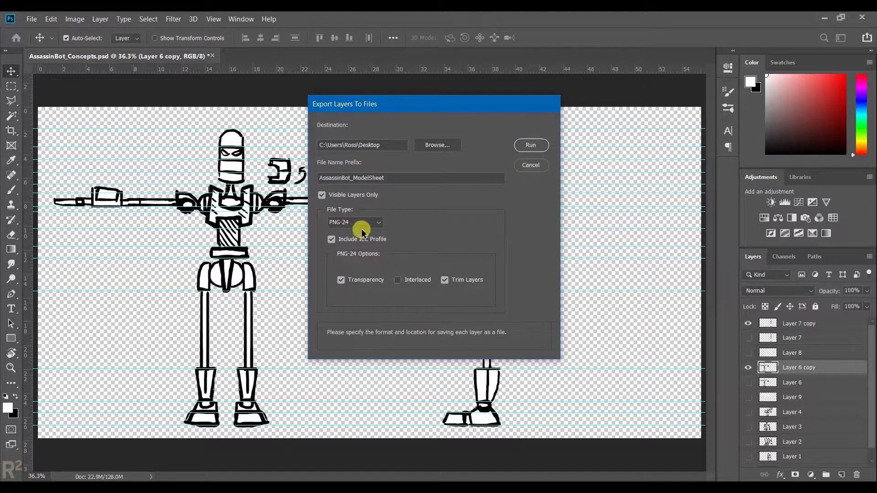
{"action": "left_click", "coordinate": [364, 228]}
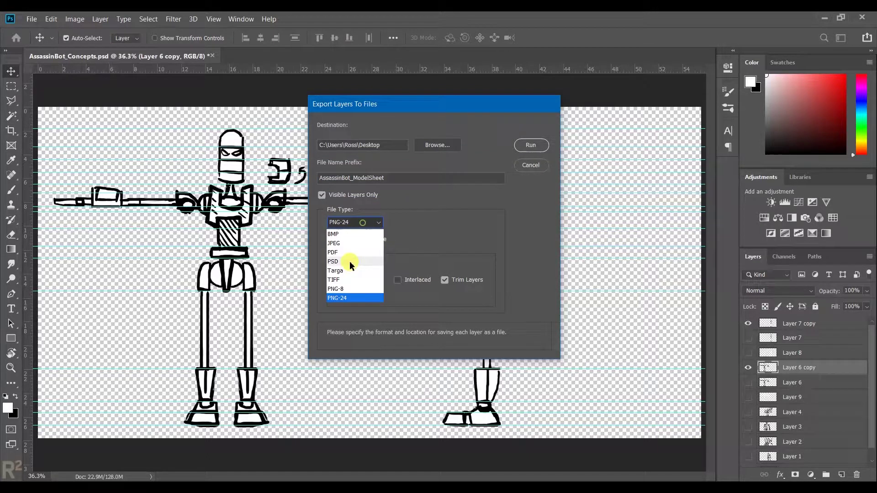
{"action": "left_click", "coordinate": [341, 291]}
{"action": "left_click", "coordinate": [445, 279]}
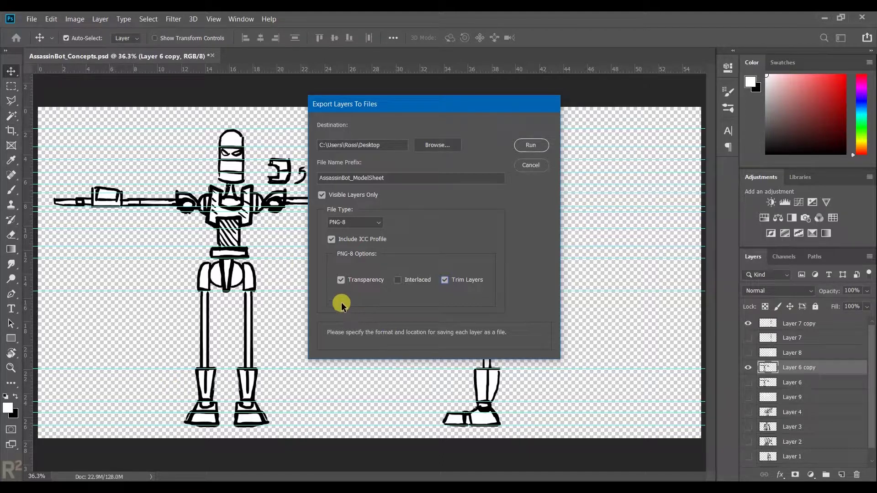
{"action": "left_click", "coordinate": [542, 145]}
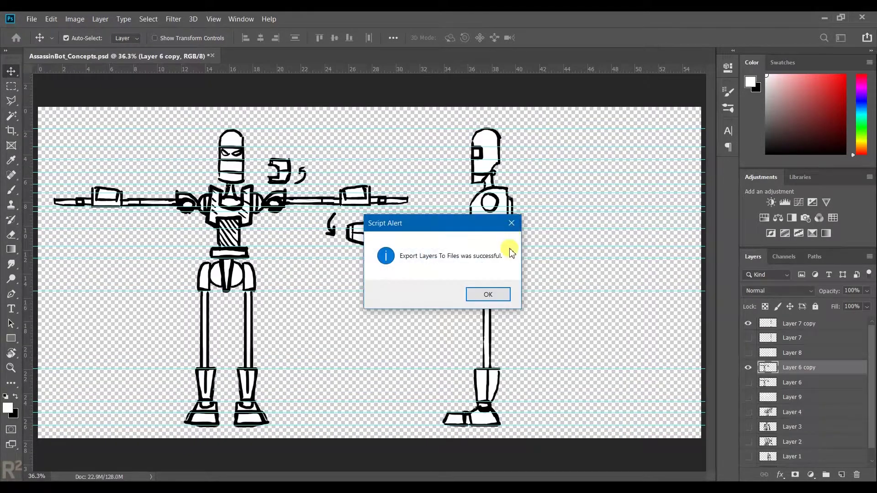
Step: Dismiss the success message and open the exported side-view PNG from the desktop
{"action": "left_click", "coordinate": [488, 295]}
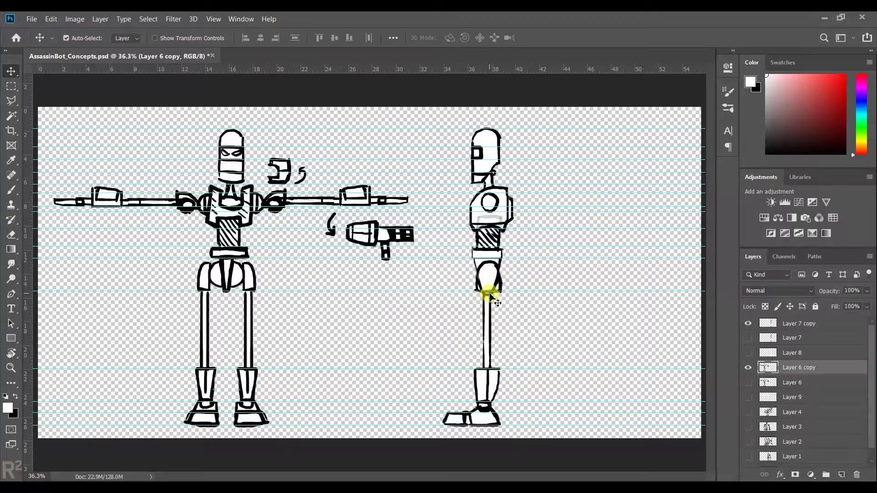
{"action": "left_click", "coordinate": [825, 17]}
{"action": "left_click", "coordinate": [822, 18]}
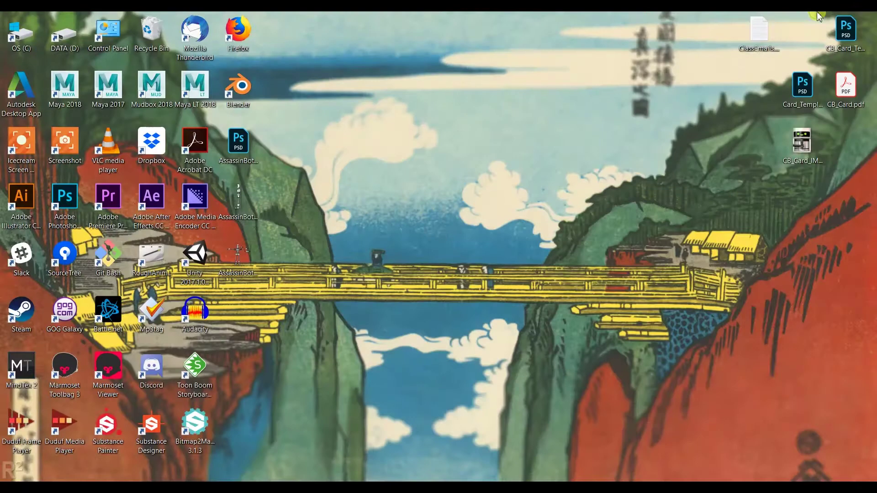
{"action": "left_click", "coordinate": [822, 18]}
{"action": "double_click", "coordinate": [246, 209]}
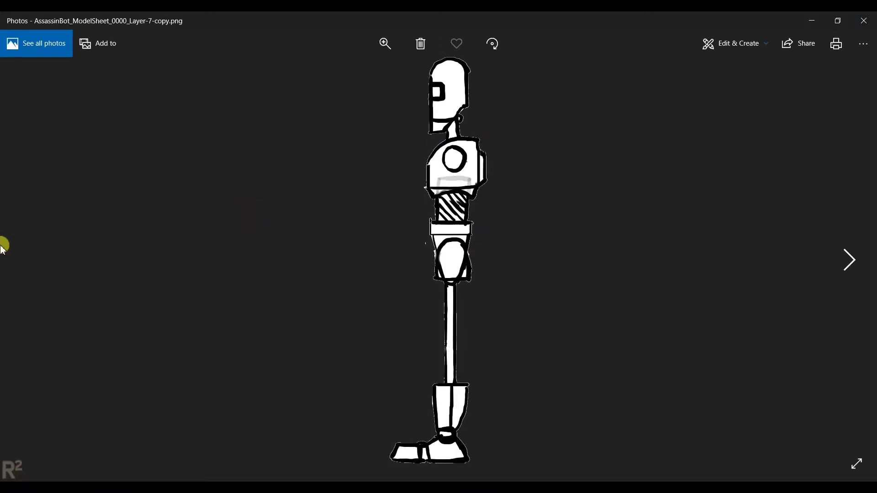
Step: Flip between the exported side-view and front-view images
{"action": "left_click", "coordinate": [847, 260]}
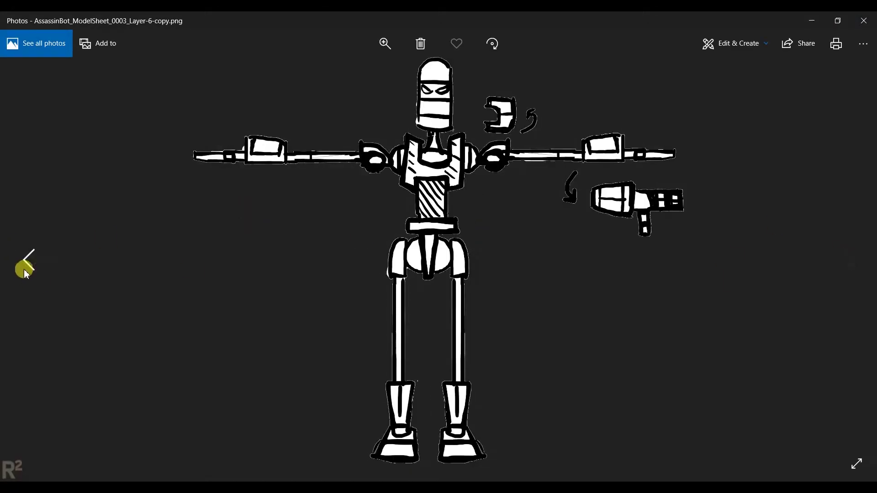
{"action": "left_click", "coordinate": [28, 269]}
{"action": "left_click", "coordinate": [852, 266]}
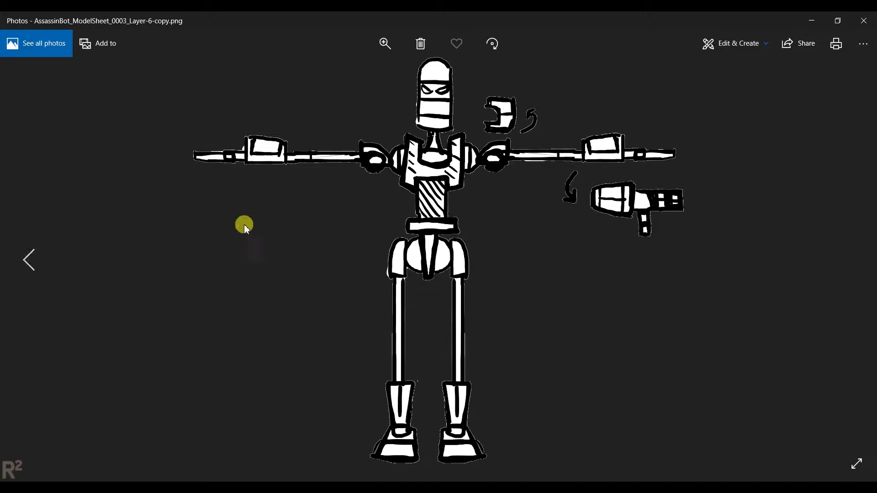
Step: Magnify the front-view image and pan toward the collar and legs to check edges
{"action": "left_click", "coordinate": [386, 44]}
{"action": "left_click_drag", "start_coordinate": [372, 69], "coordinate": [640, 438]}
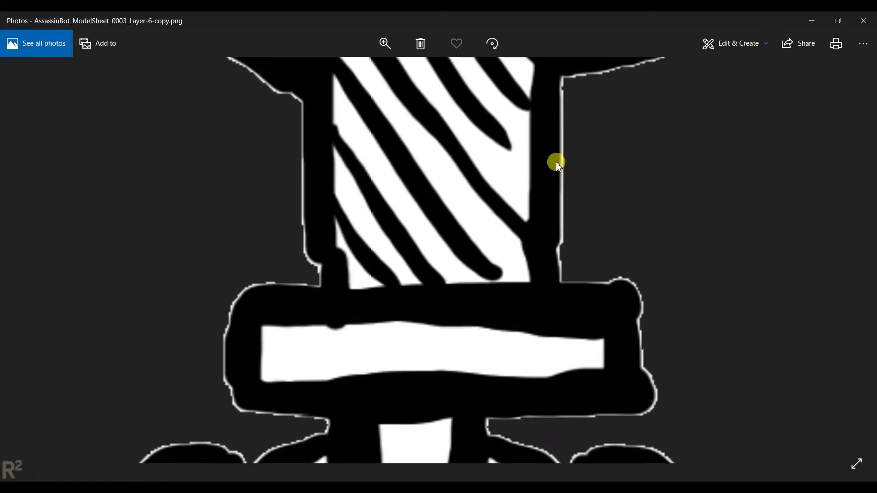
{"action": "scroll", "coordinate": [580, 169], "scroll_direction": "down", "scroll_amount": 2}
{"action": "scroll", "coordinate": [571, 199], "scroll_direction": "up", "scroll_amount": 1}
{"action": "scroll", "coordinate": [566, 325], "scroll_direction": "up", "scroll_amount": 2}
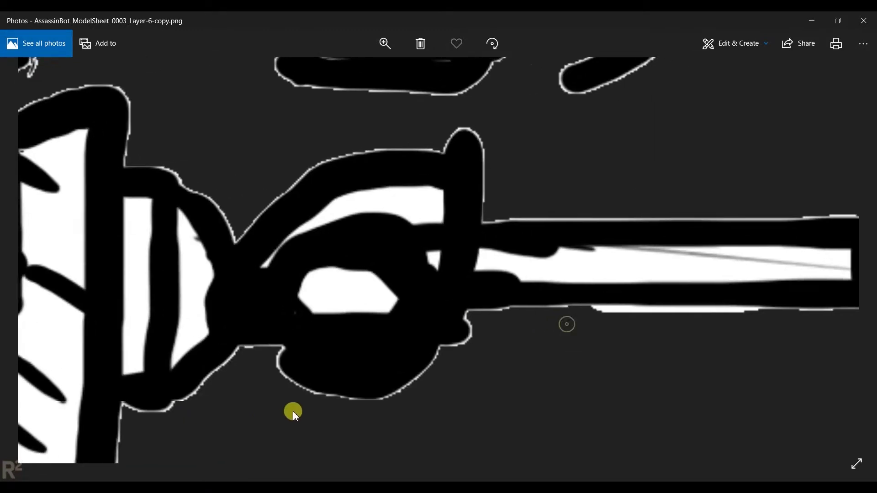
{"action": "scroll", "coordinate": [524, 407], "scroll_direction": "down", "scroll_amount": 1}
{"action": "left_click_drag", "start_coordinate": [524, 407], "coordinate": [561, 371]}
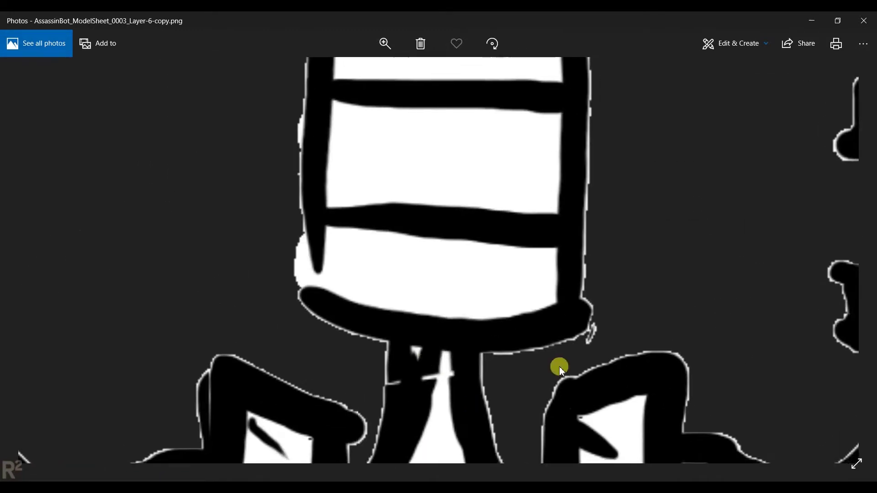
Step: Close the Photos viewer and bring Photoshop back with AssassinBot_Concepts.psd
{"action": "left_click", "coordinate": [865, 21]}
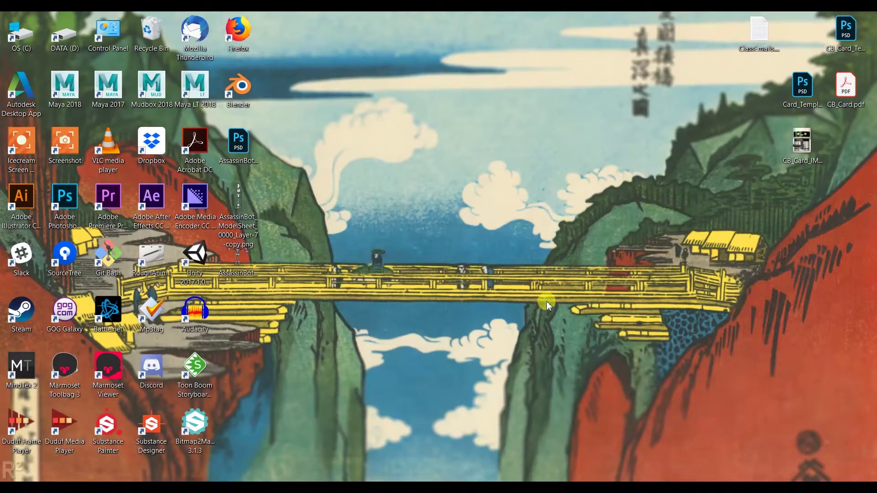
{"action": "left_click", "coordinate": [519, 477]}
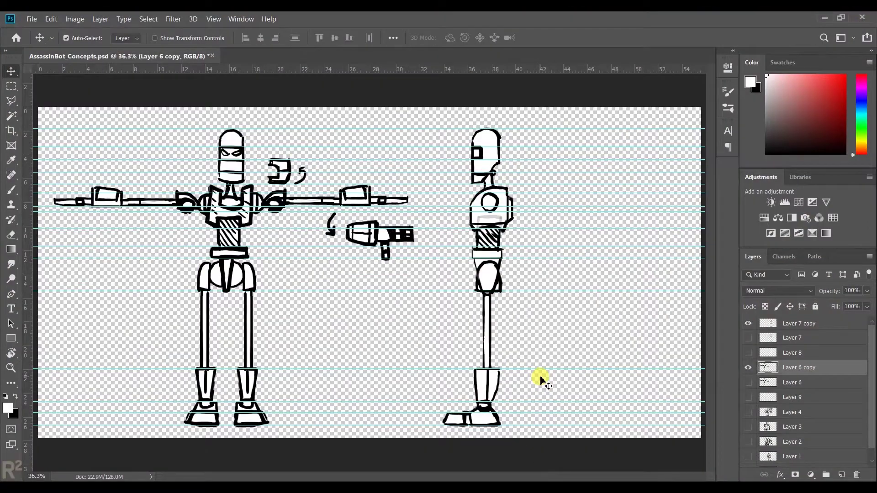